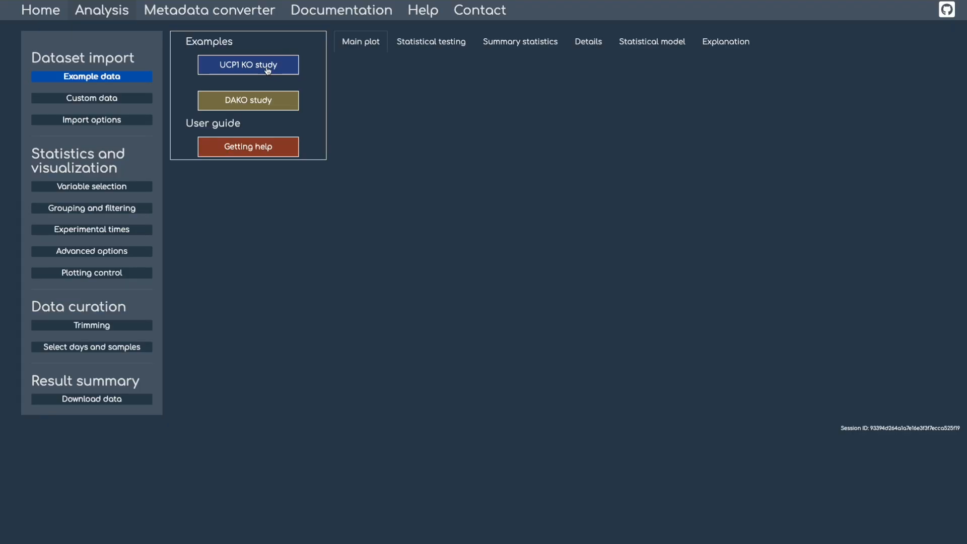
- Load the UCP1 KO study as the example dataset
left_click(268, 70)
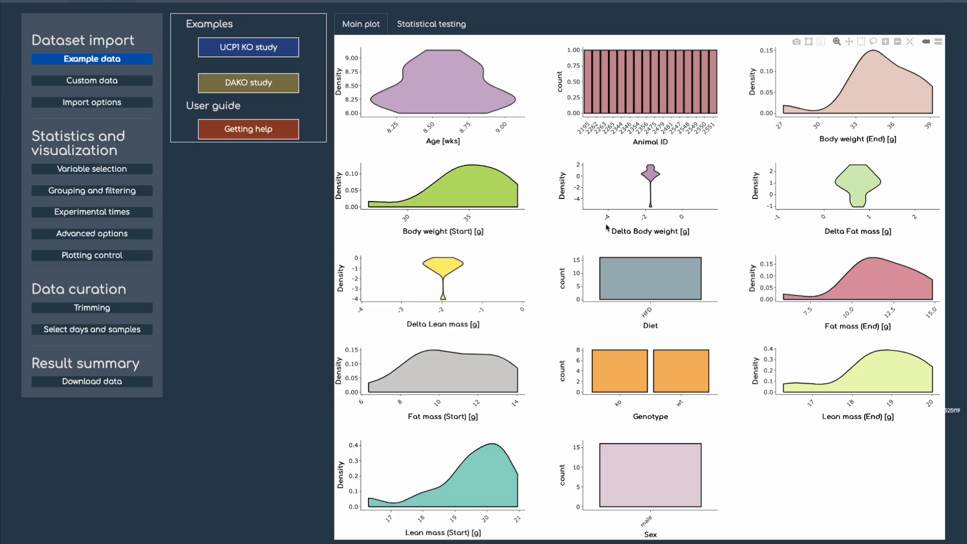
mouse_move(689, 280)
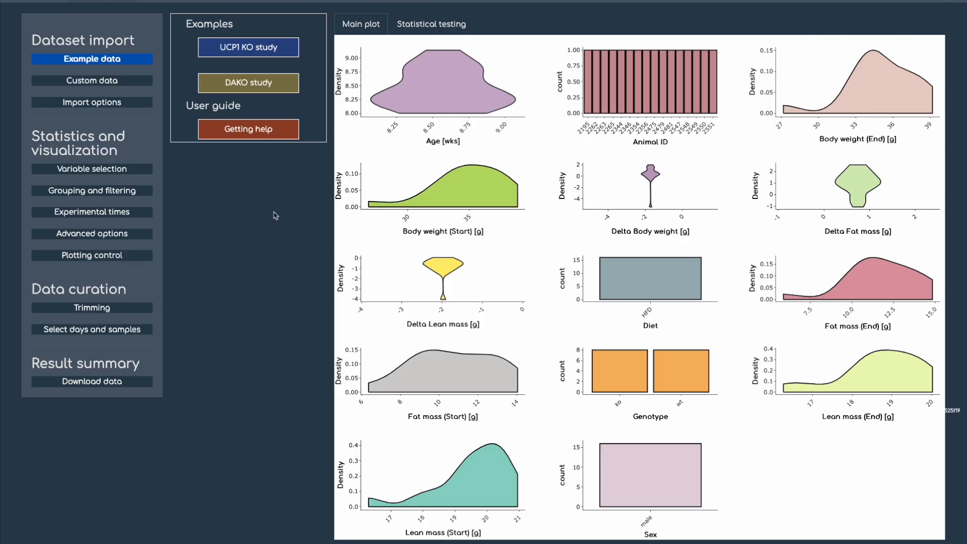
- Plot the RawMeasurement quantity, keeping VO2 as the raw data shown
left_click(99, 169)
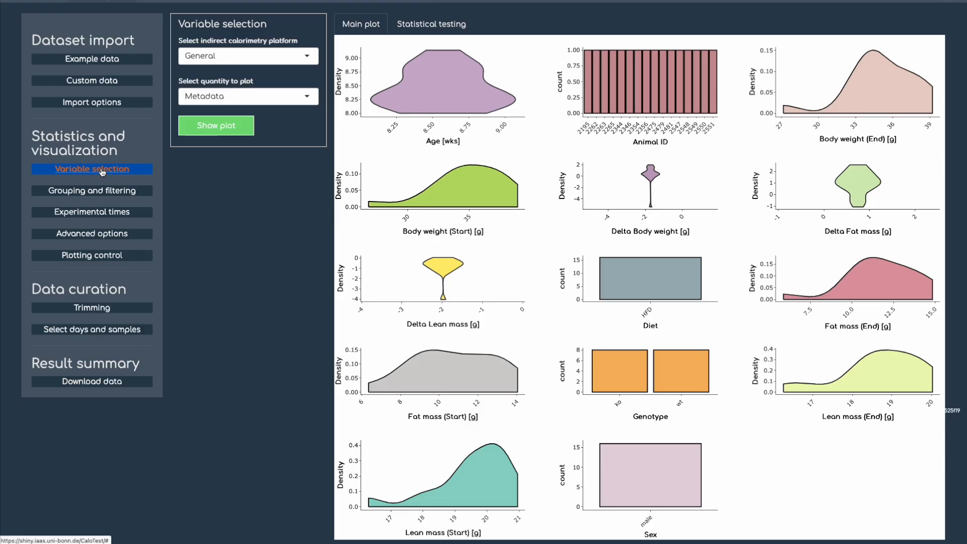
left_click(308, 100)
left_click(254, 129)
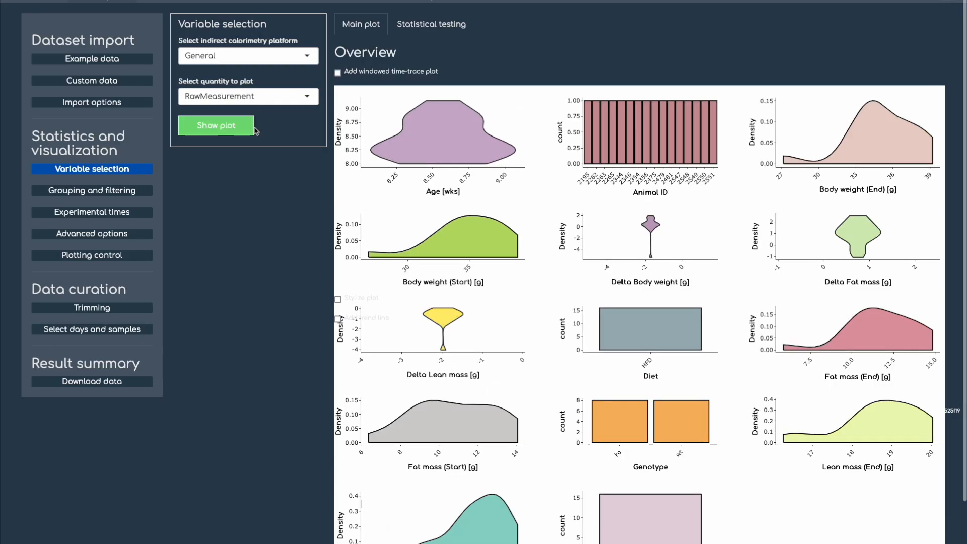
left_click(255, 130)
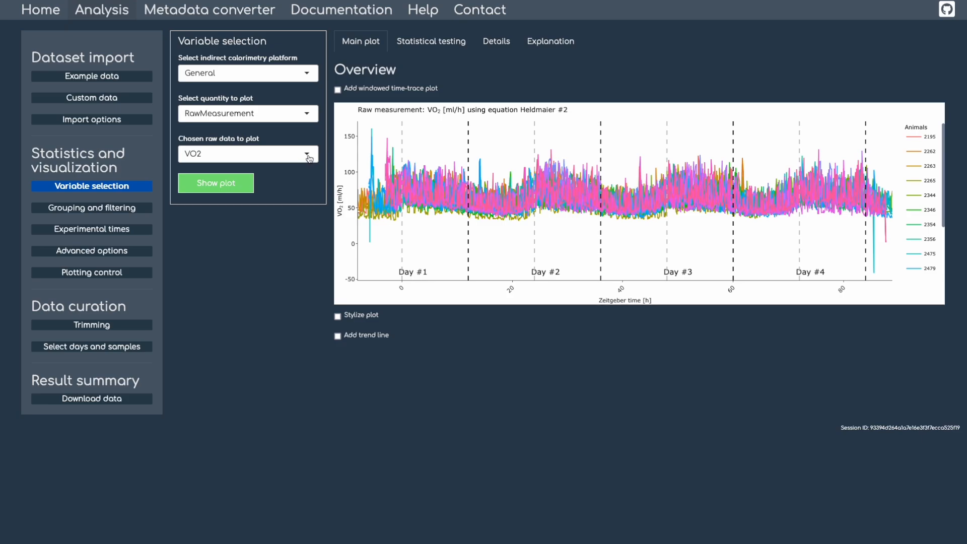
left_click(308, 157)
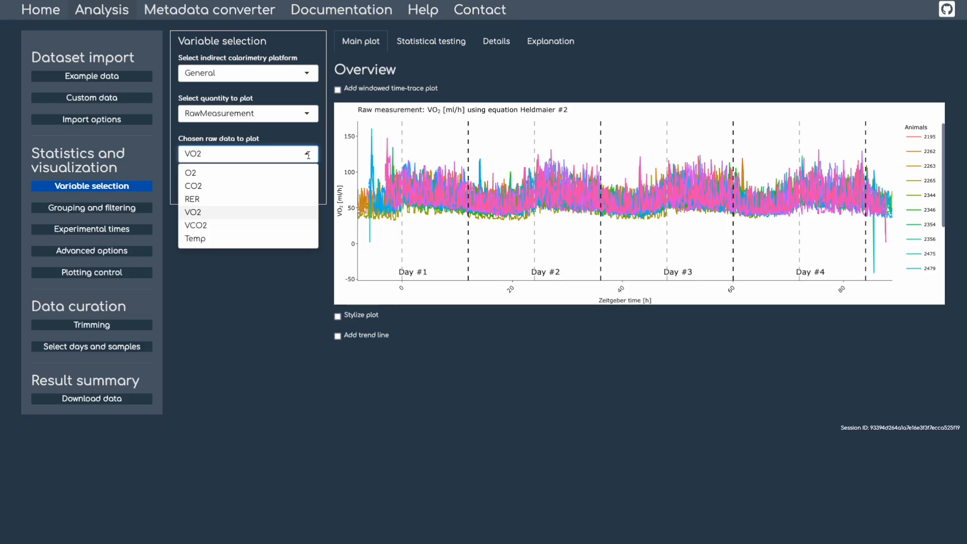
left_click(309, 155)
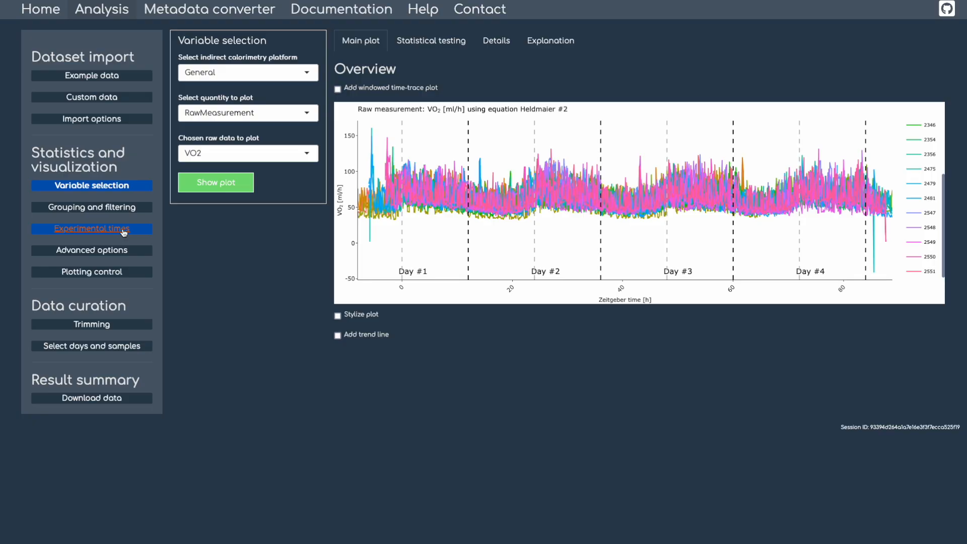
- Restrict the VO2 plot to full days based on zeitgeber time and facet it by Genotype
left_click(124, 232)
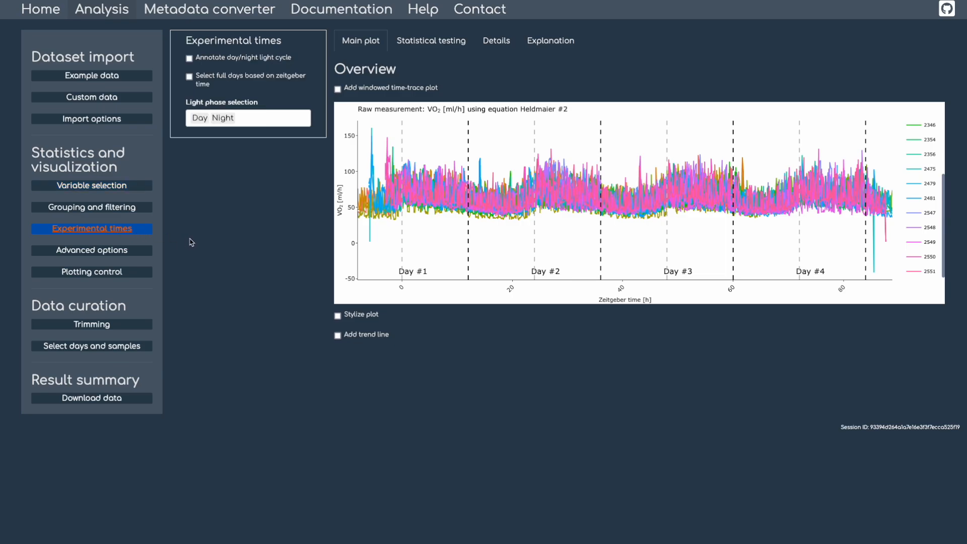
left_click(190, 78)
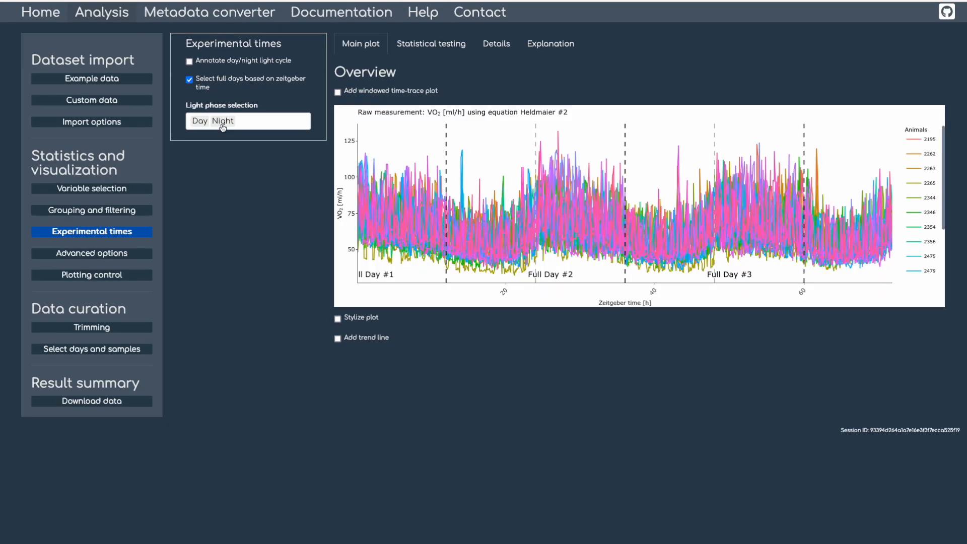
left_click(92, 211)
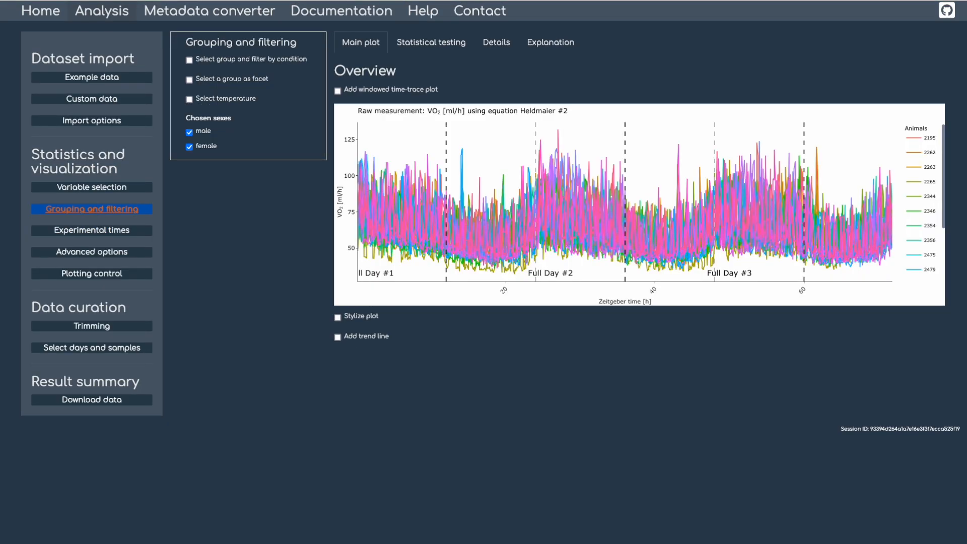
left_click(232, 83)
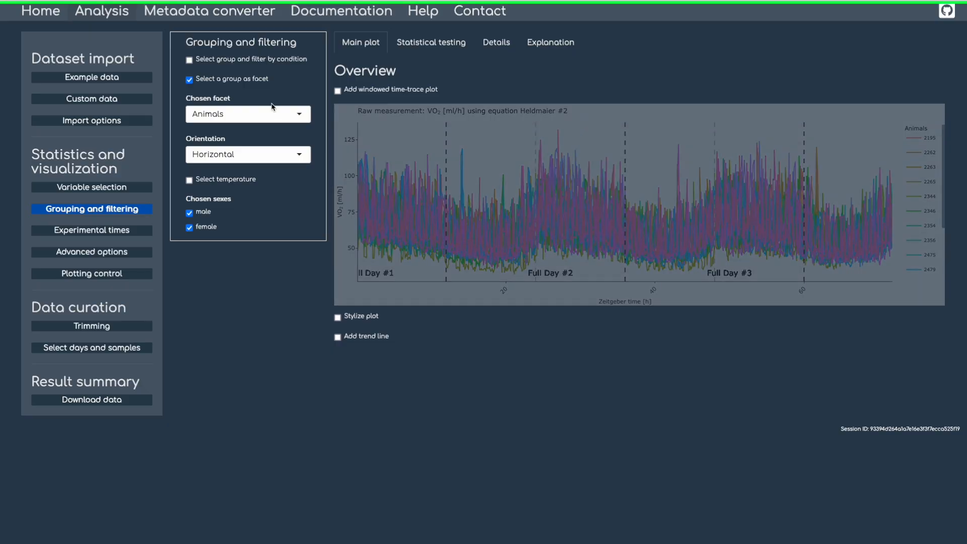
left_click(268, 114)
left_click(232, 168)
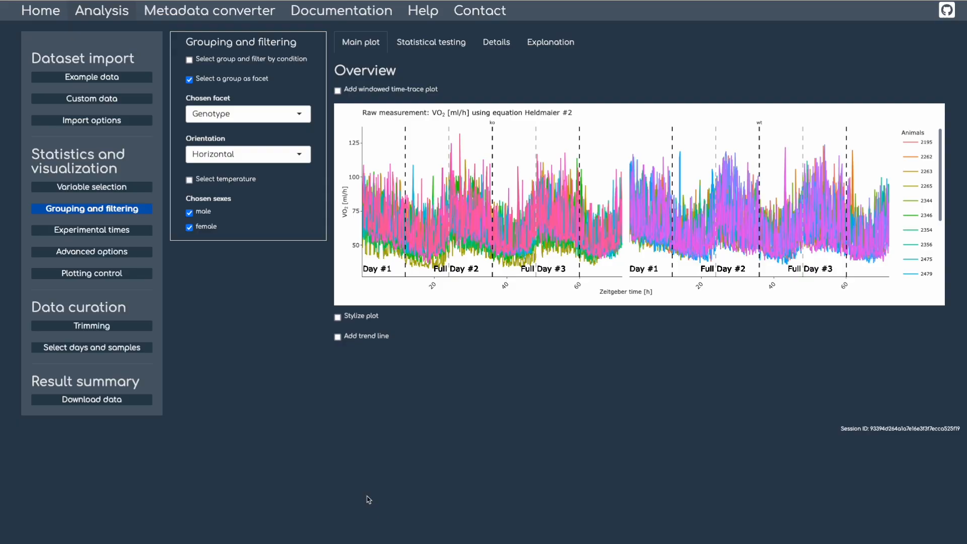
- Stylize the VO2 plot and add trend lines with both genotypes combined in one plot
left_click(338, 318)
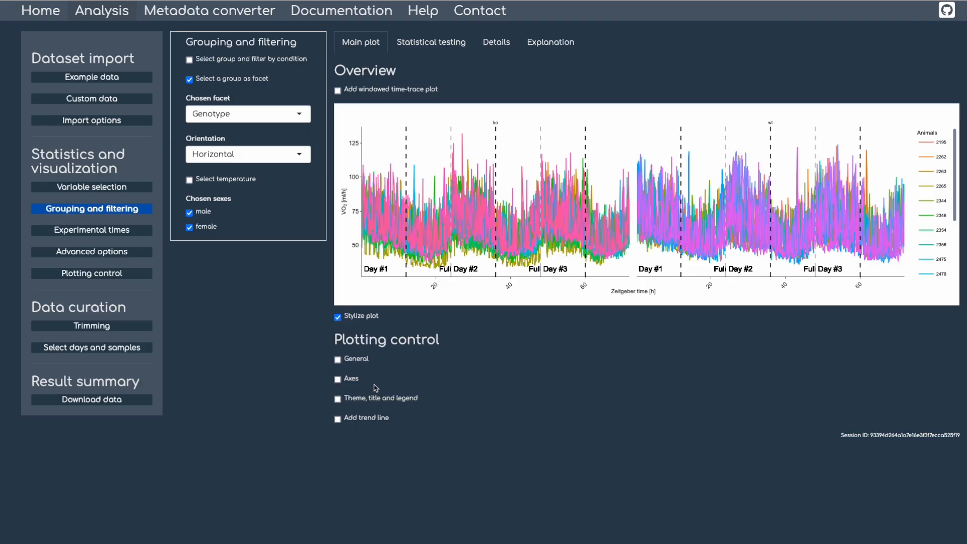
left_click(338, 420)
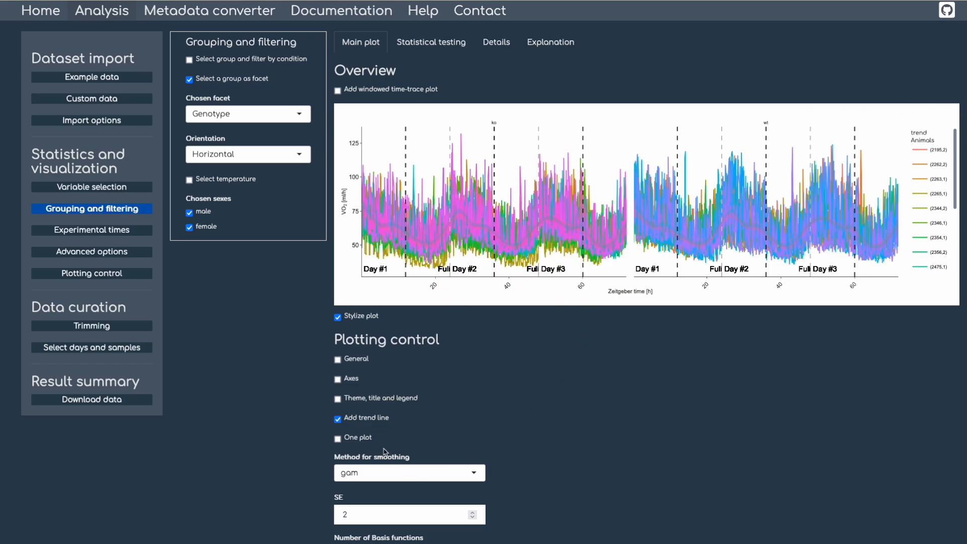
left_click(338, 440)
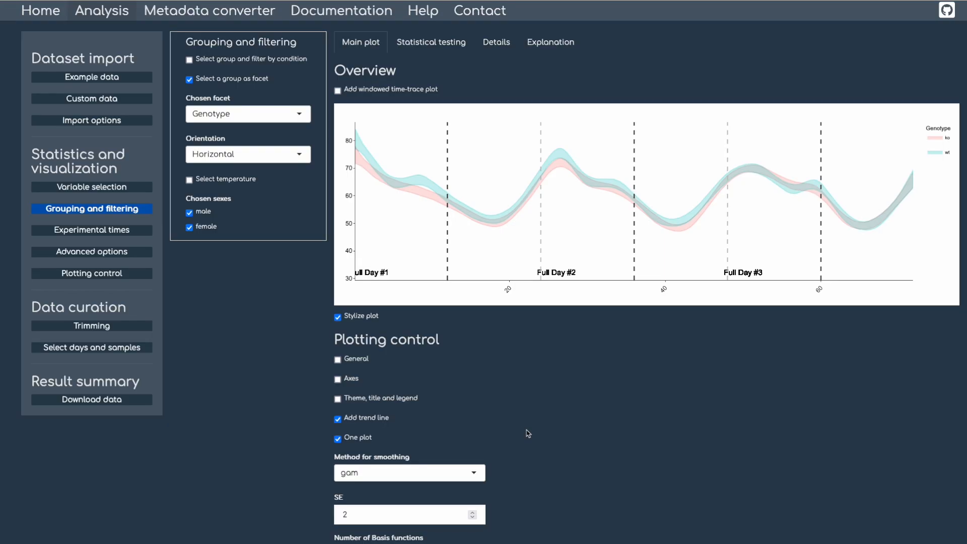
scroll(527, 434, "down", 2)
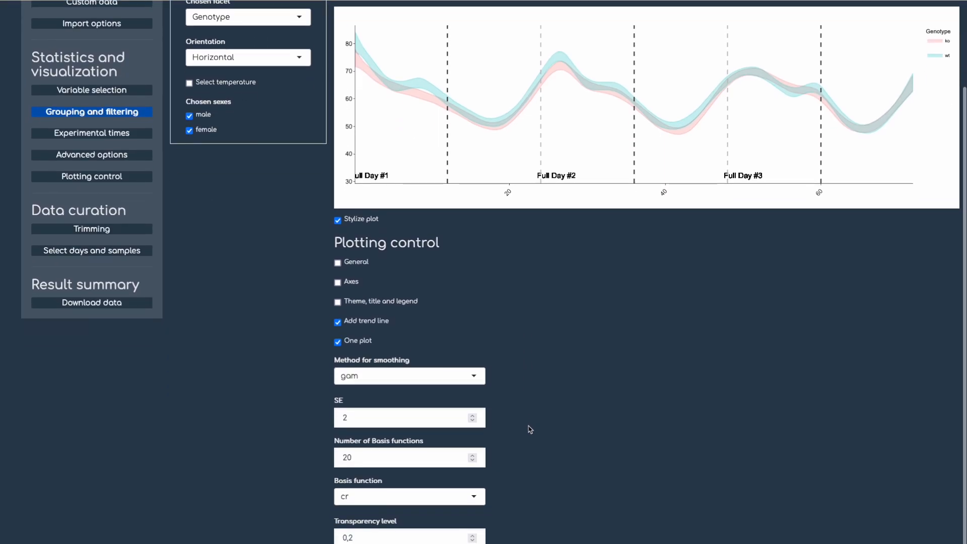
scroll(814, 369, "up", 2)
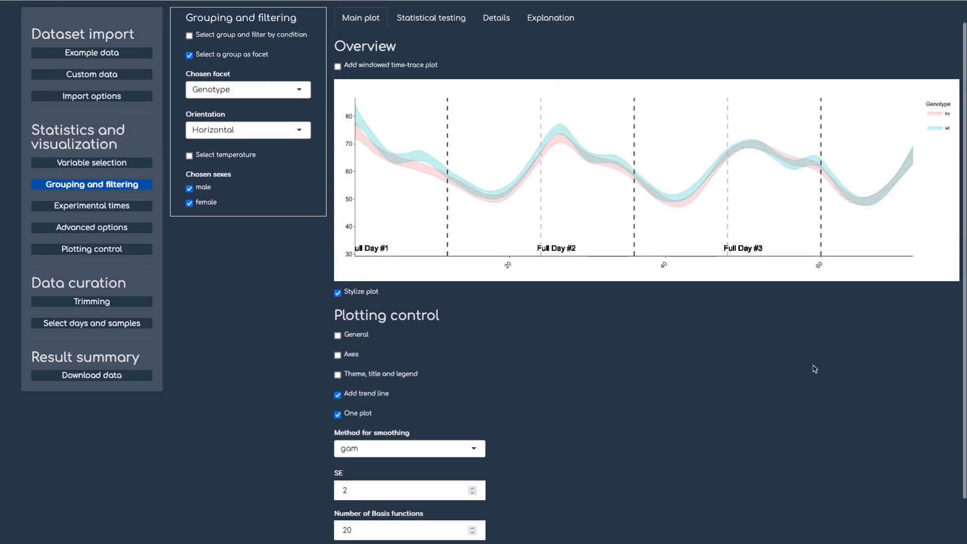
mouse_move(948, 123)
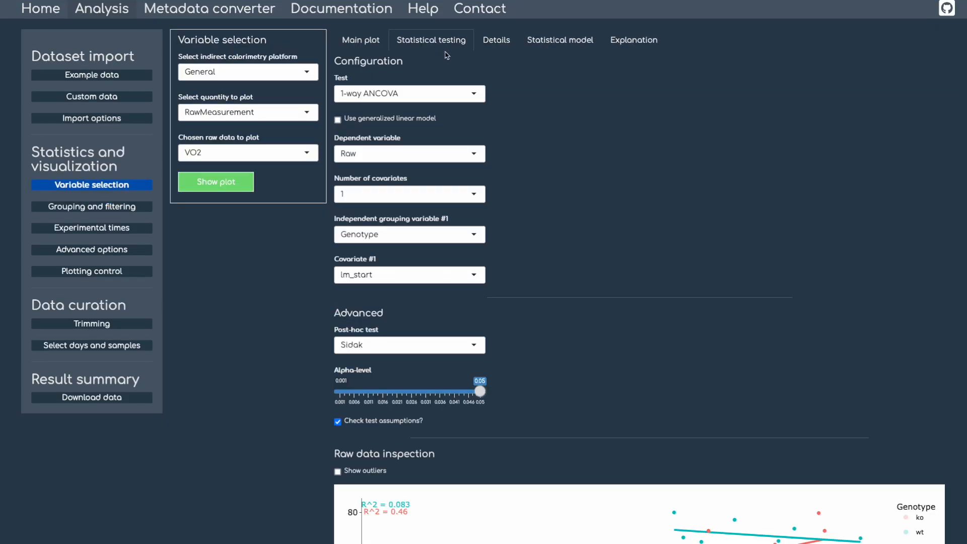
- Choose 1-way ANCOVA as the statistical test and inspect the test settings and raw data scatter plot
left_click(476, 96)
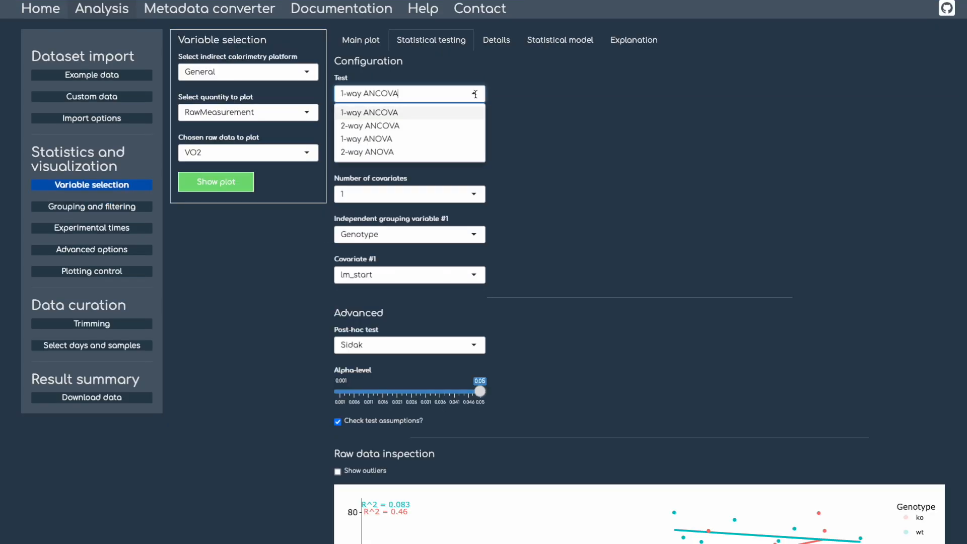
left_click(446, 113)
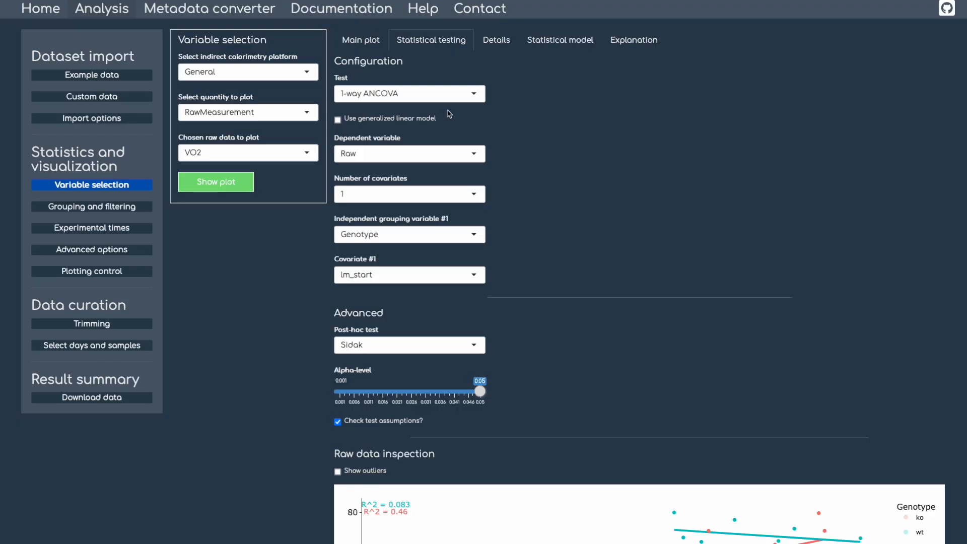
scroll(524, 125, "down", 2)
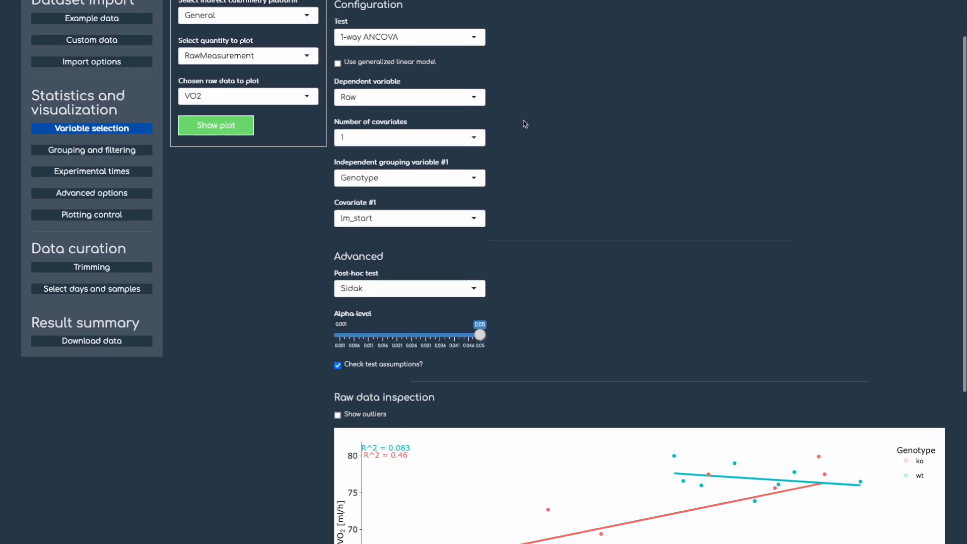
scroll(524, 120, "down", 3)
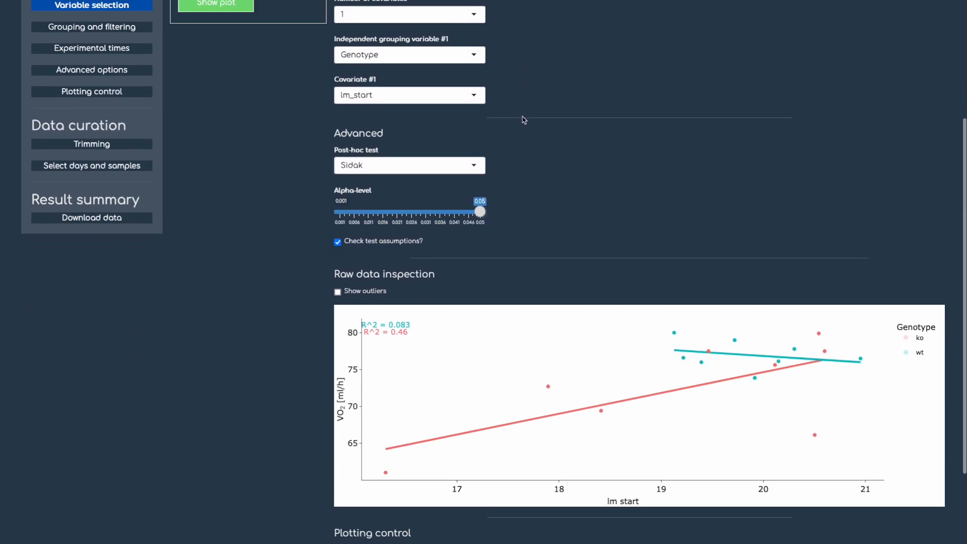
scroll(524, 120, "down", 1)
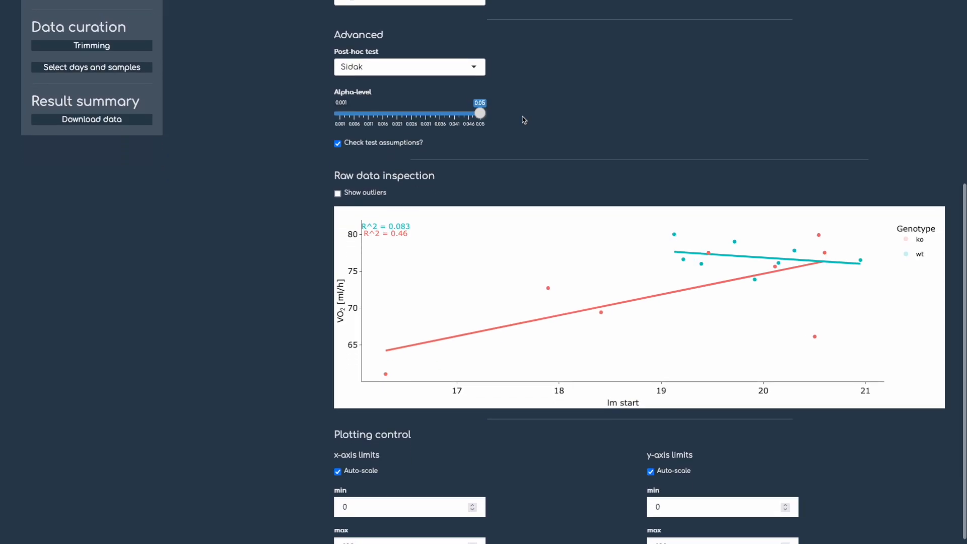
scroll(525, 120, "down", 1)
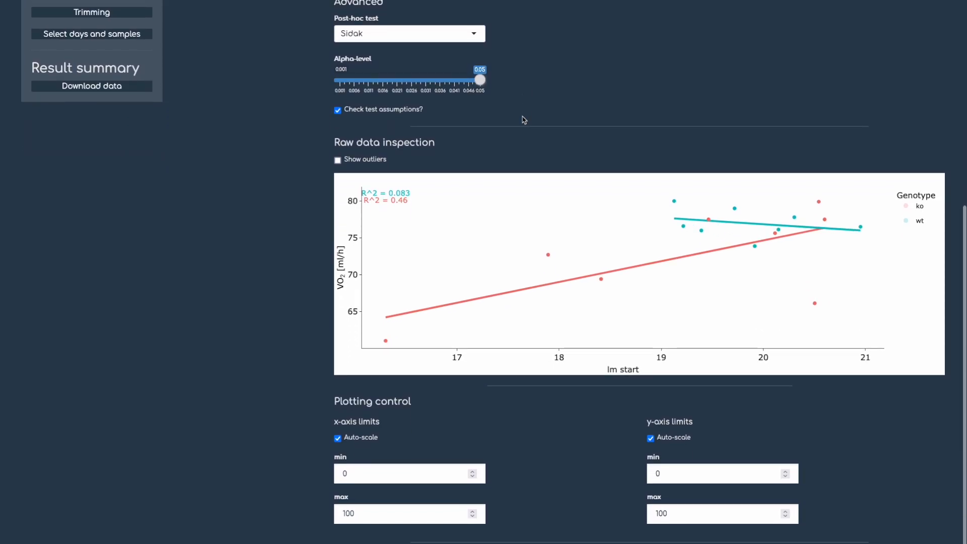
- Open the ANCOVA details to review the post-hoc analysis, test results and test assumptions
scroll(525, 120, "up", 6)
left_click(506, 50)
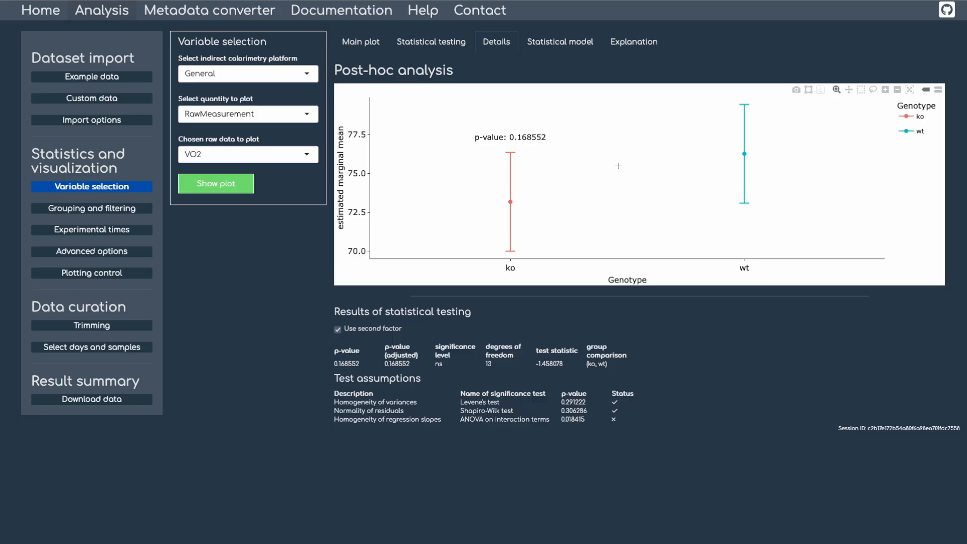
scroll(537, 122, "down", 6)
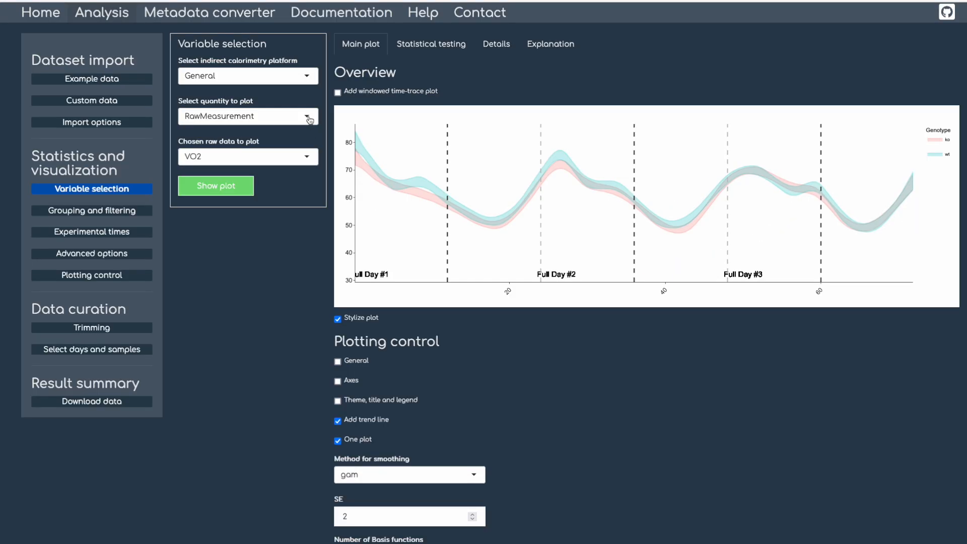
- Plot TotalHeatProduction and set its visualization type to Boxplot
left_click(309, 116)
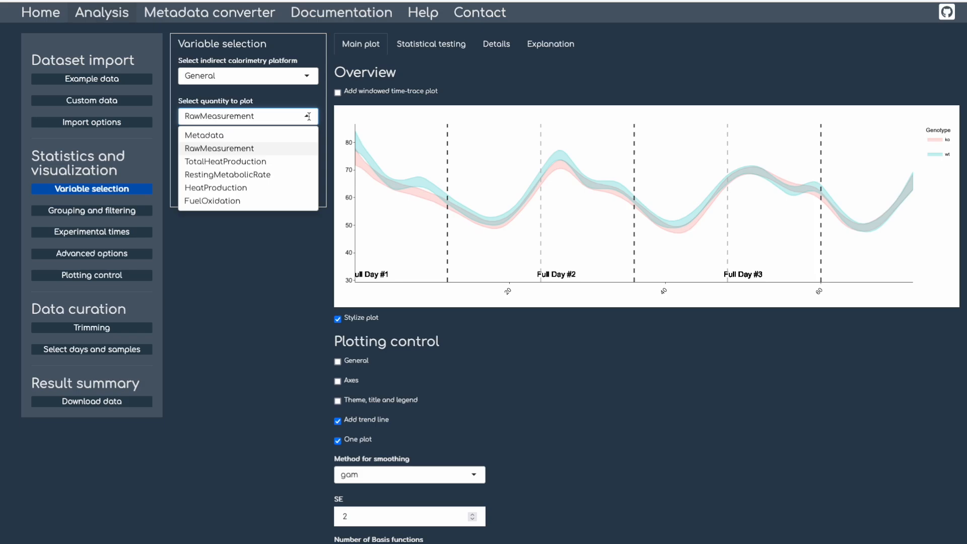
left_click(261, 161)
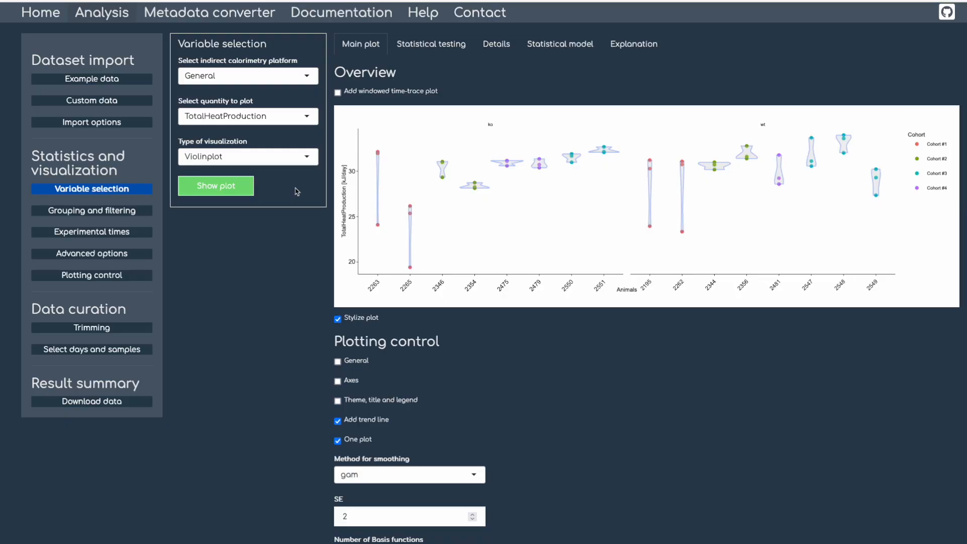
left_click(306, 154)
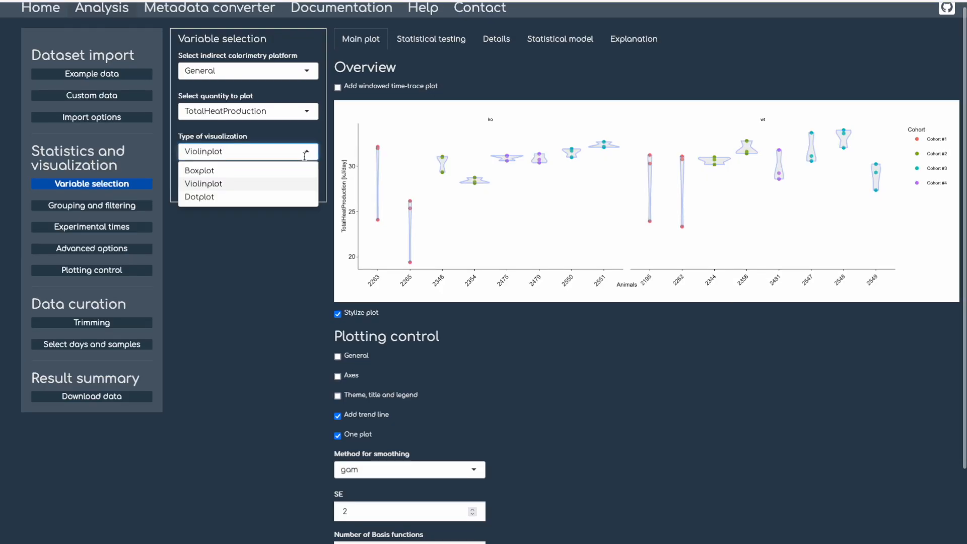
left_click(261, 172)
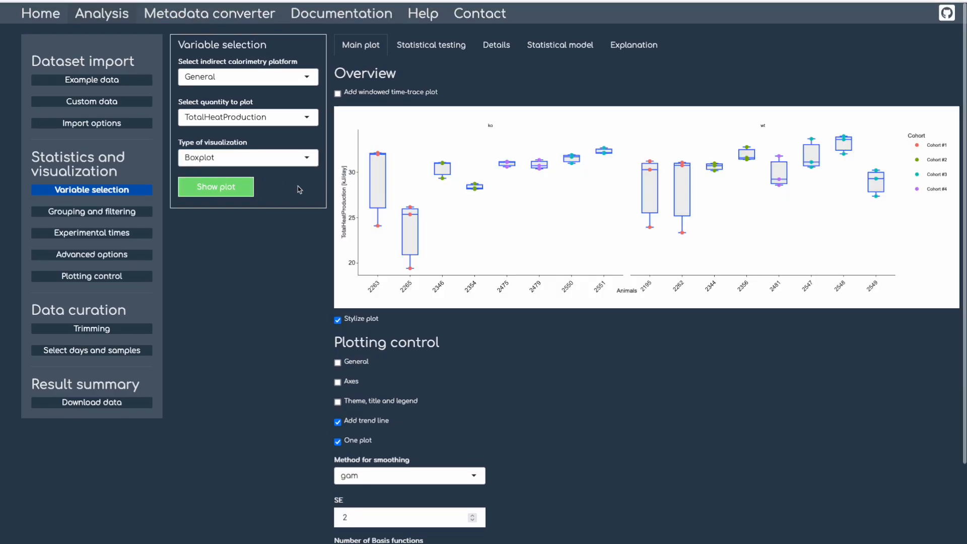
- Switch the plotted quantity to RestingMetabolicRate, and after viewing it, plot HeatProduction
left_click(262, 117)
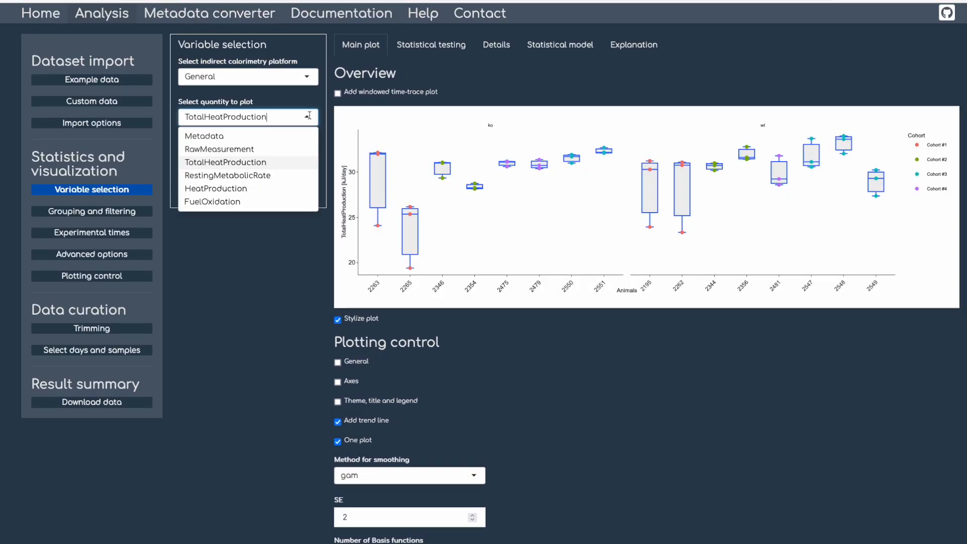
left_click(262, 176)
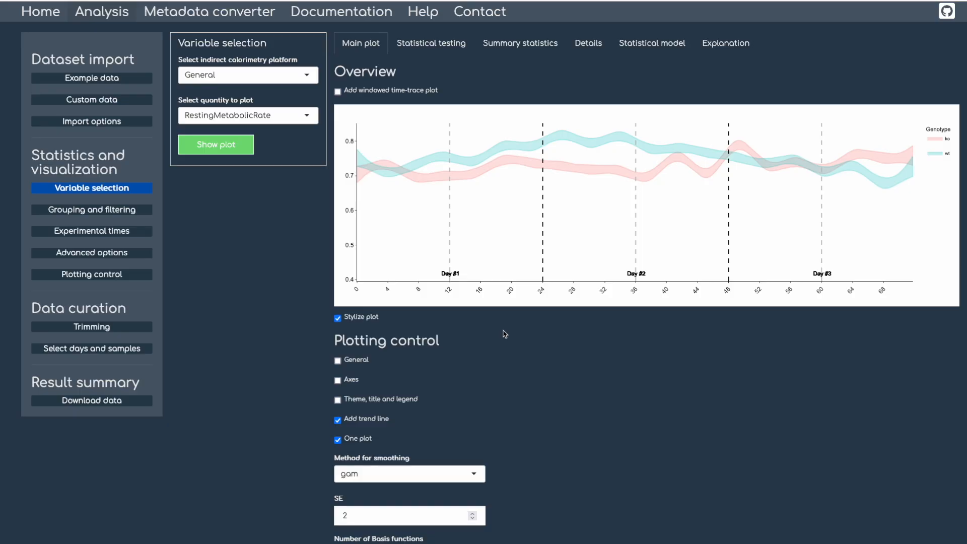
left_click(306, 113)
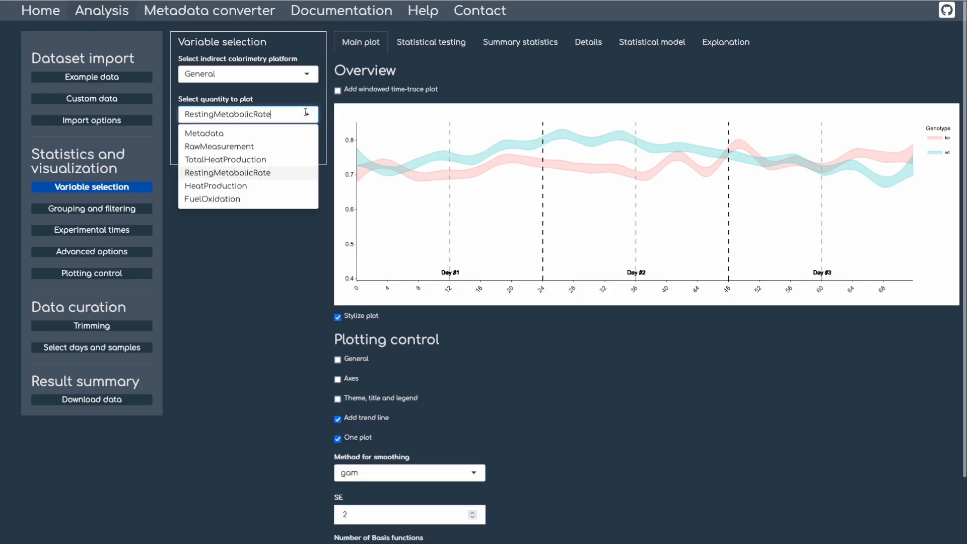
left_click(243, 186)
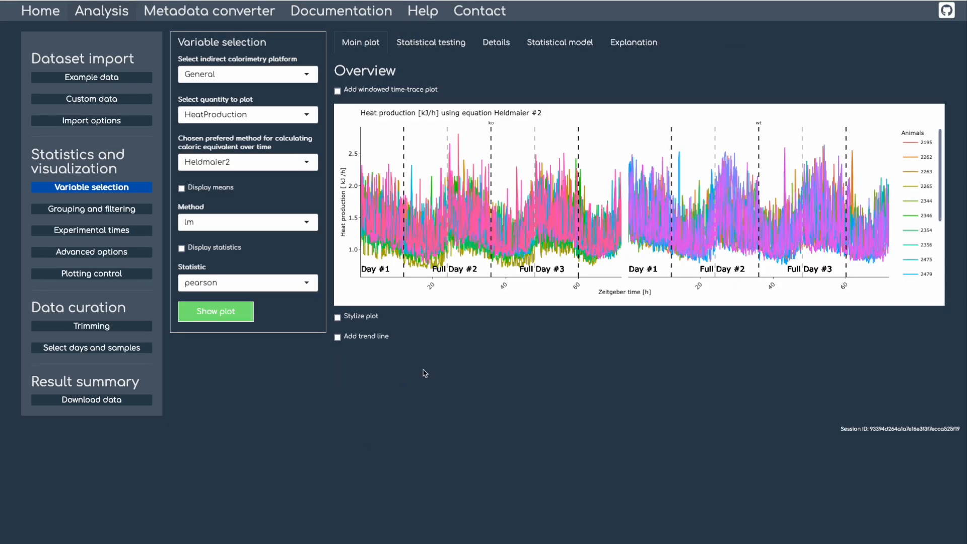
left_click(241, 317)
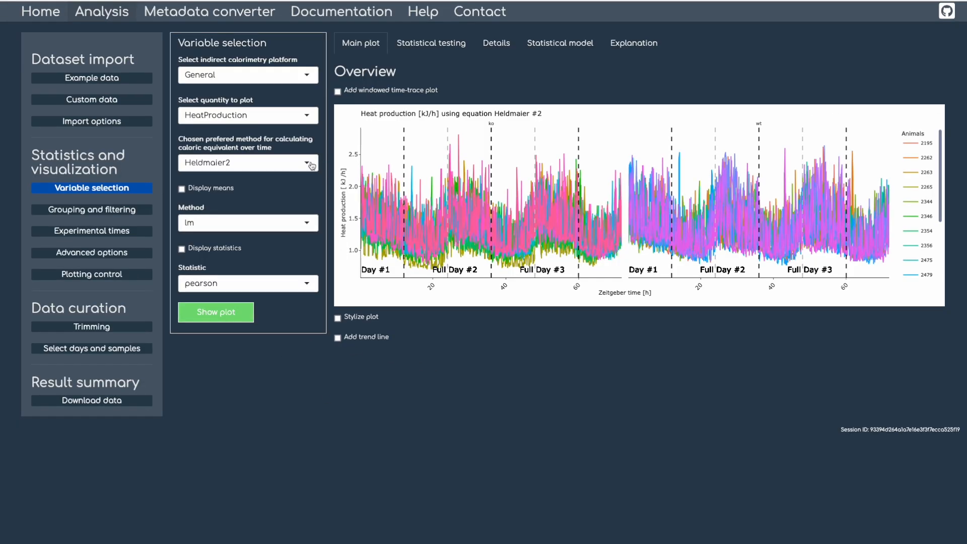
- Review the method options for the HeatProduction plot, keeping lm, and check which correlation statistics are offered
scroll(298, 174, "down", 1)
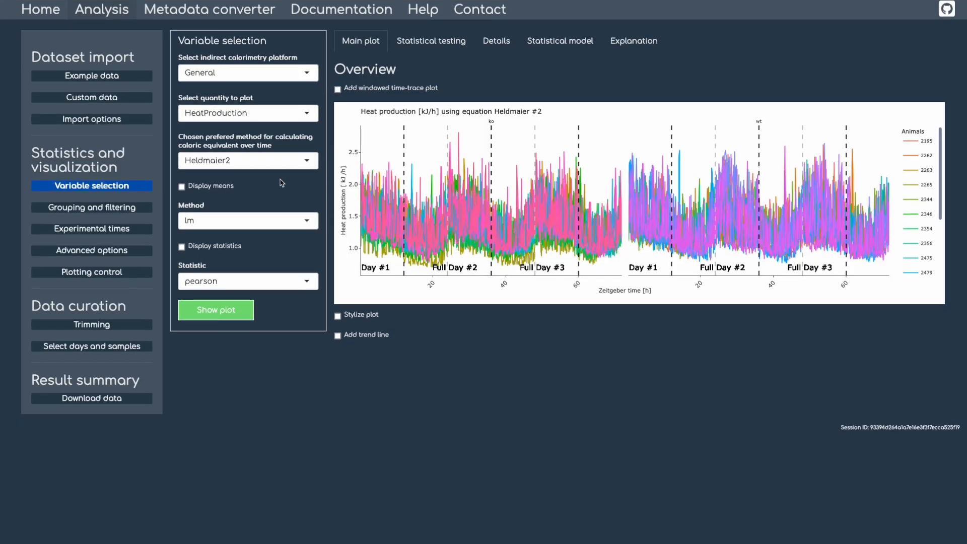
left_click(306, 223)
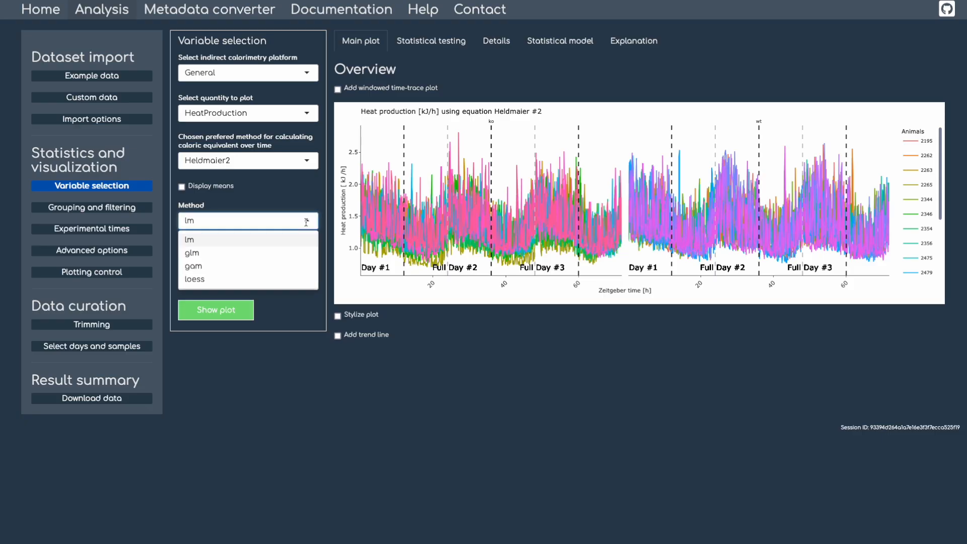
left_click(205, 239)
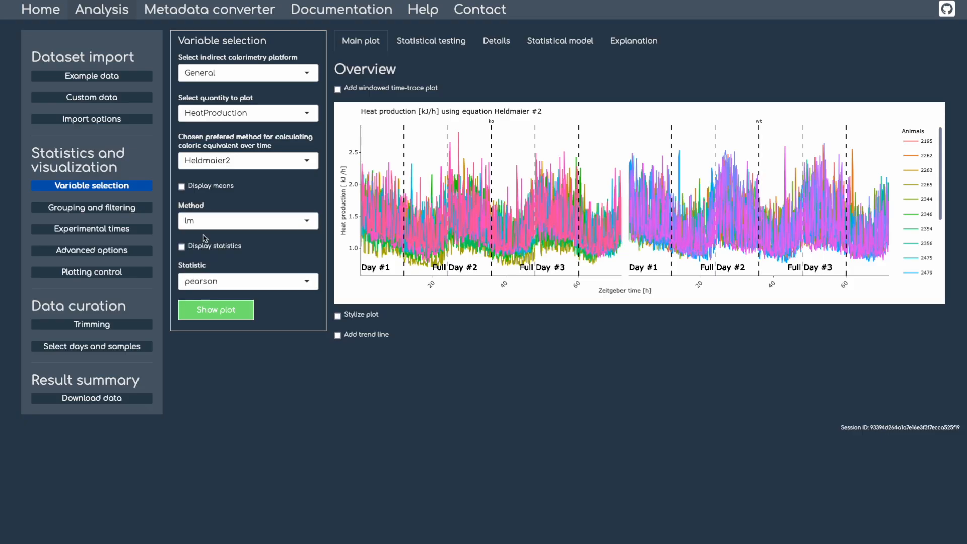
left_click(308, 284)
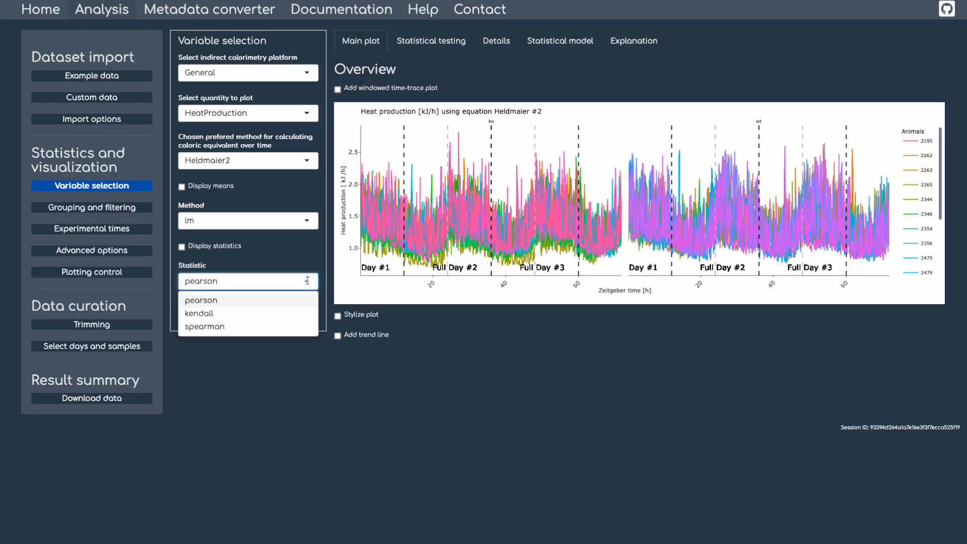
- Switch the plotted quantity to FuelOxidation and look through the available oxidation types
left_click(307, 113)
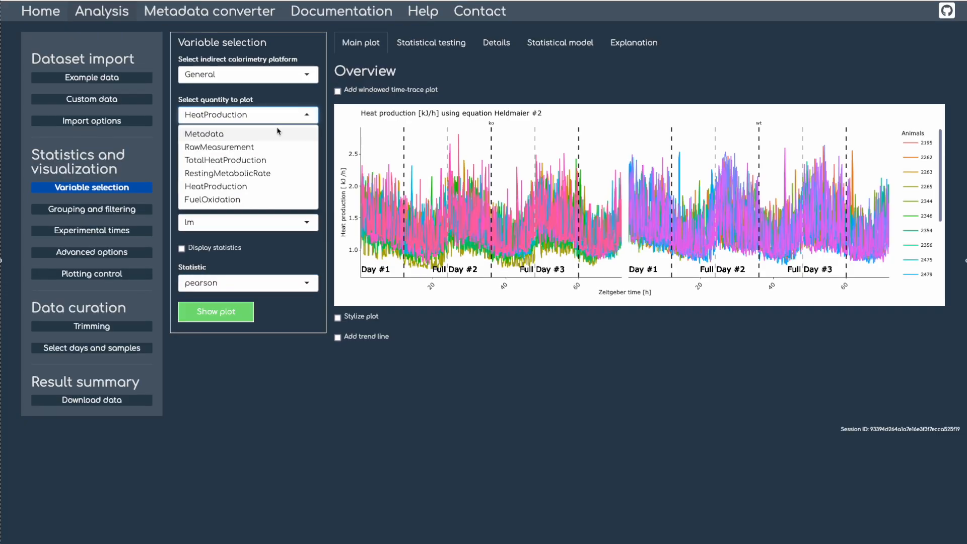
left_click(235, 199)
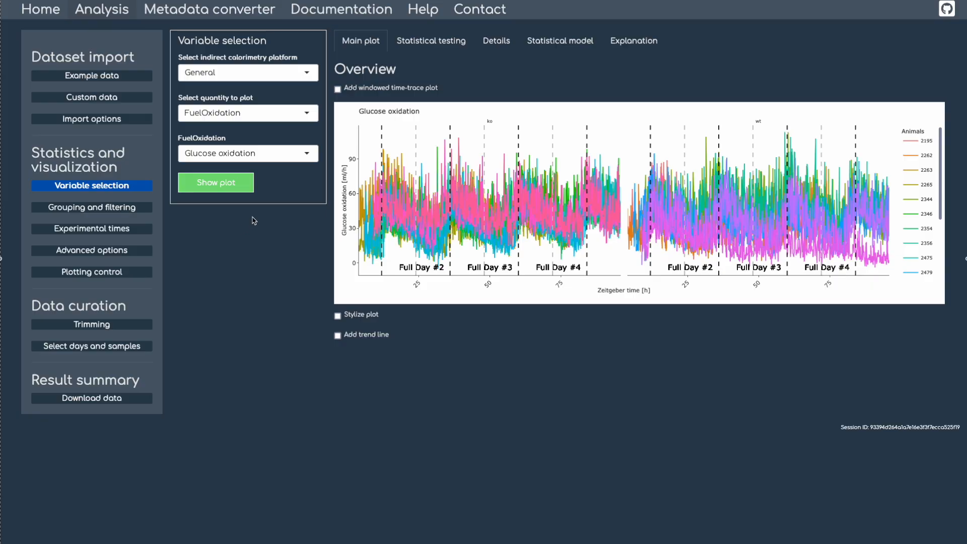
left_click(306, 156)
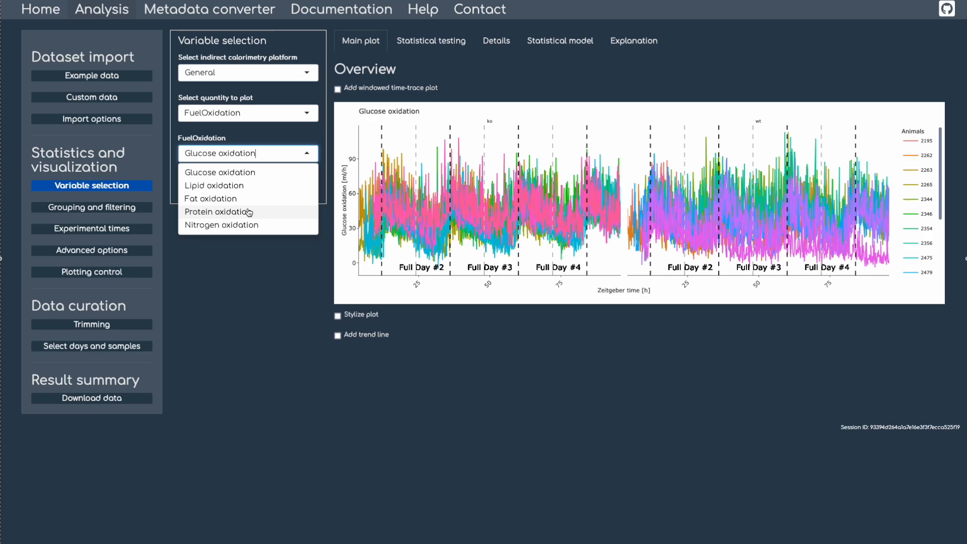
- Open the data download options and set the export format for selected and calculated quantities to Excel
left_click(91, 399)
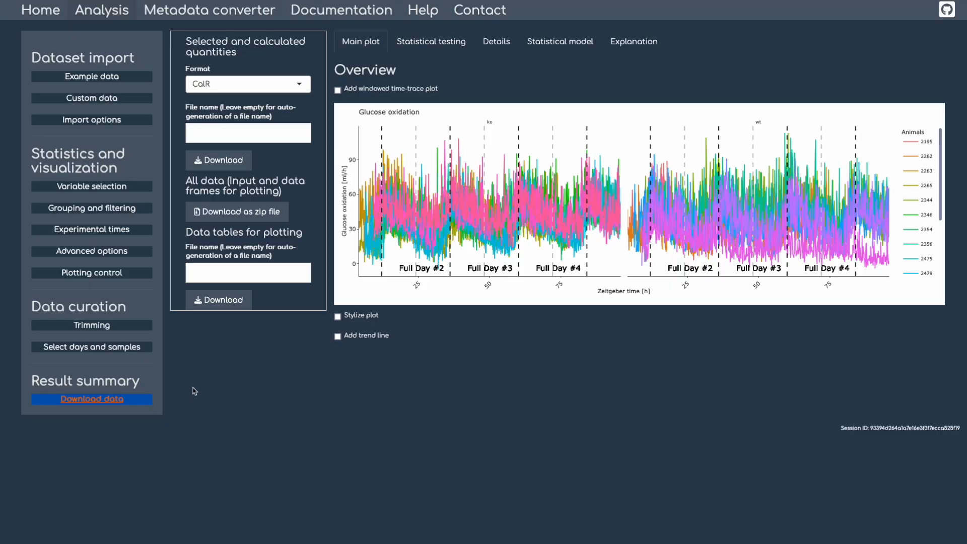
left_click(301, 87)
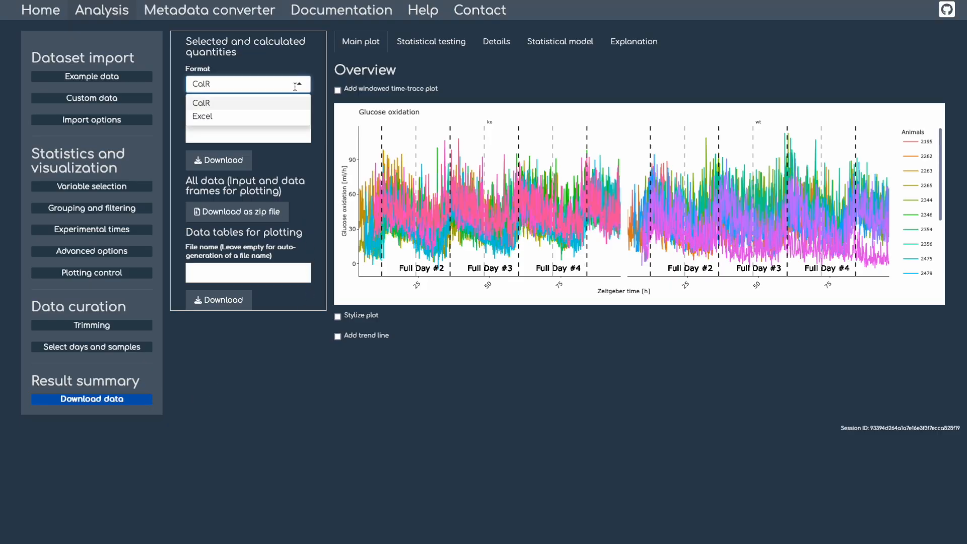
left_click(240, 116)
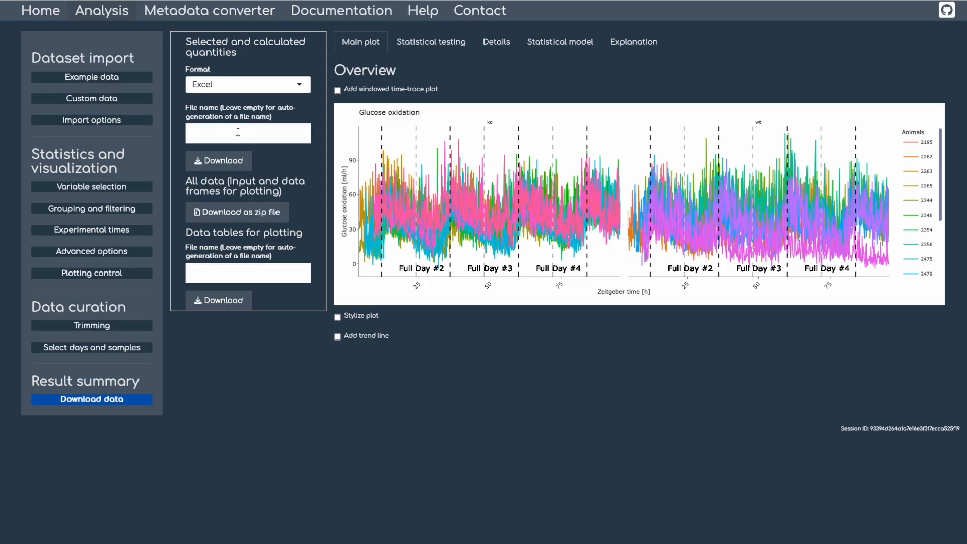